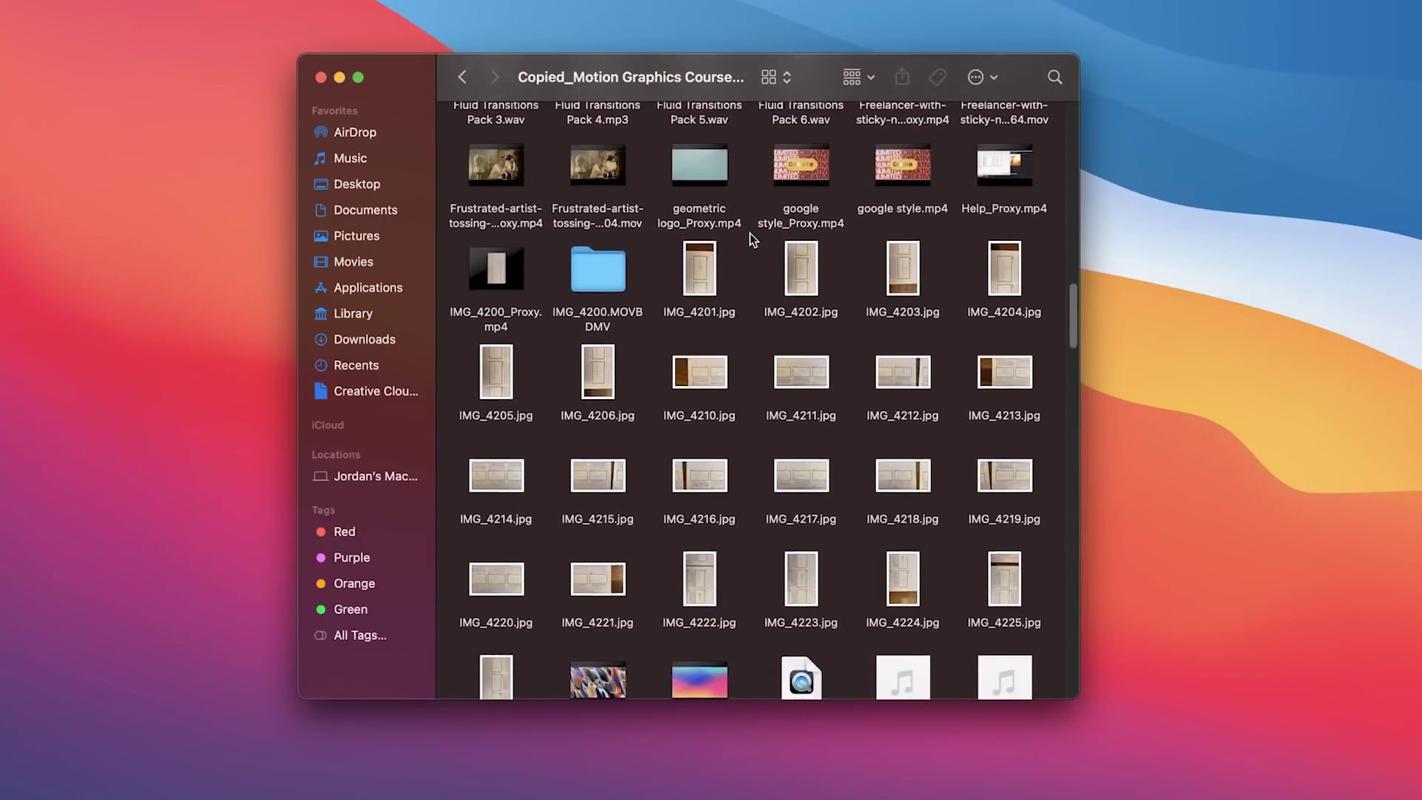
pyautogui.scroll(-15, 751, 235)
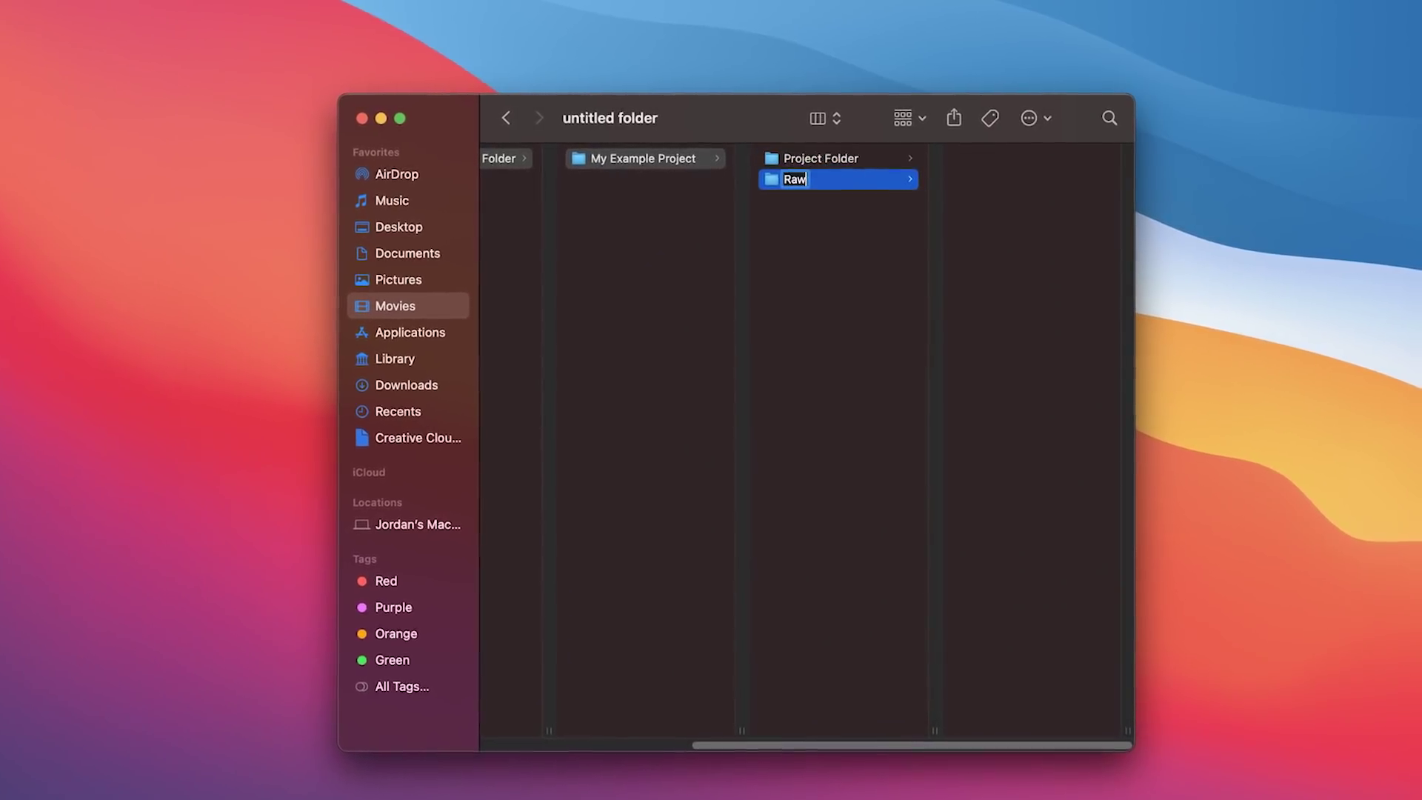
# Step: Add new folders in My Example Project, including Graphics, Ae Compositing Files and Still Images
pyautogui.press('shift+super+n')
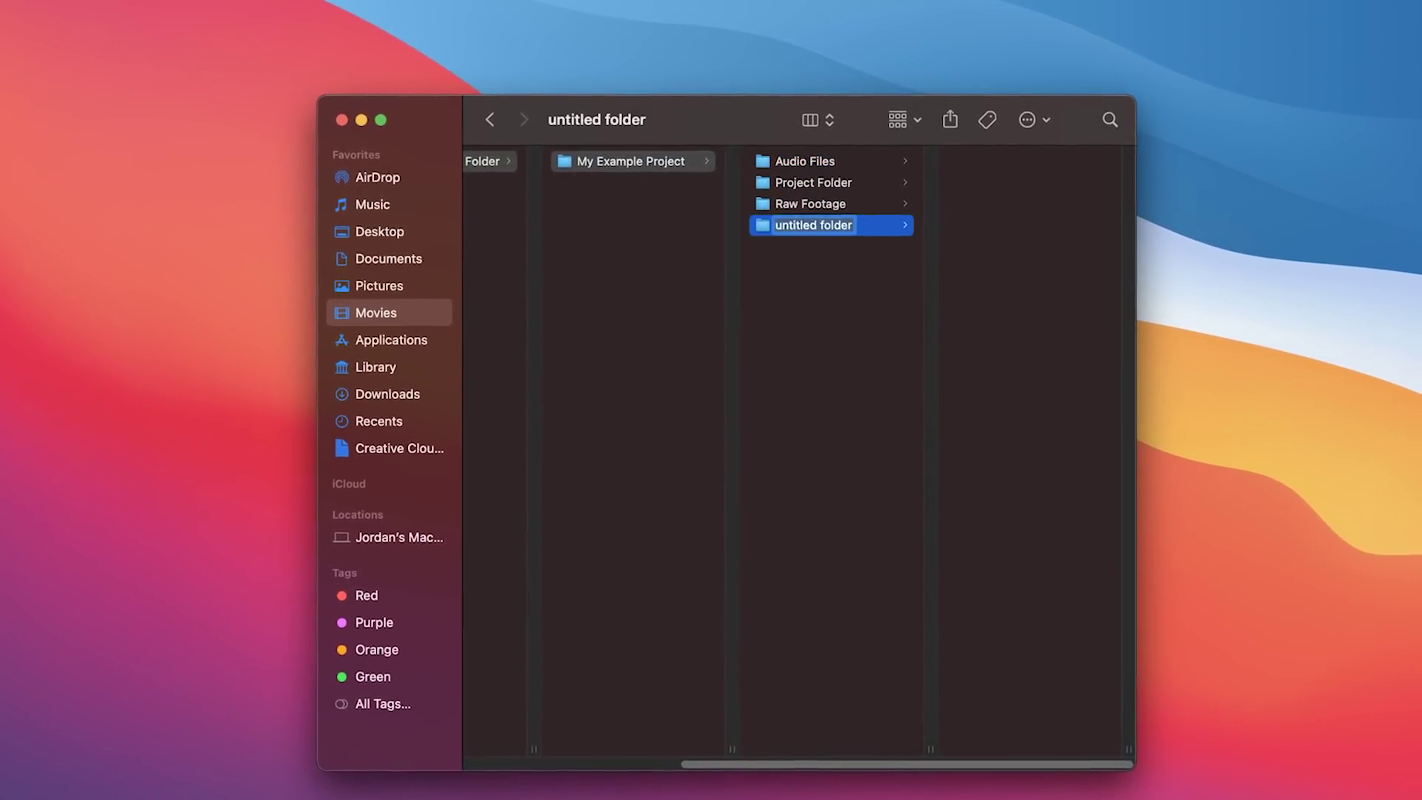
pyautogui.press('shift+super+n')
pyautogui.write('Graphics')
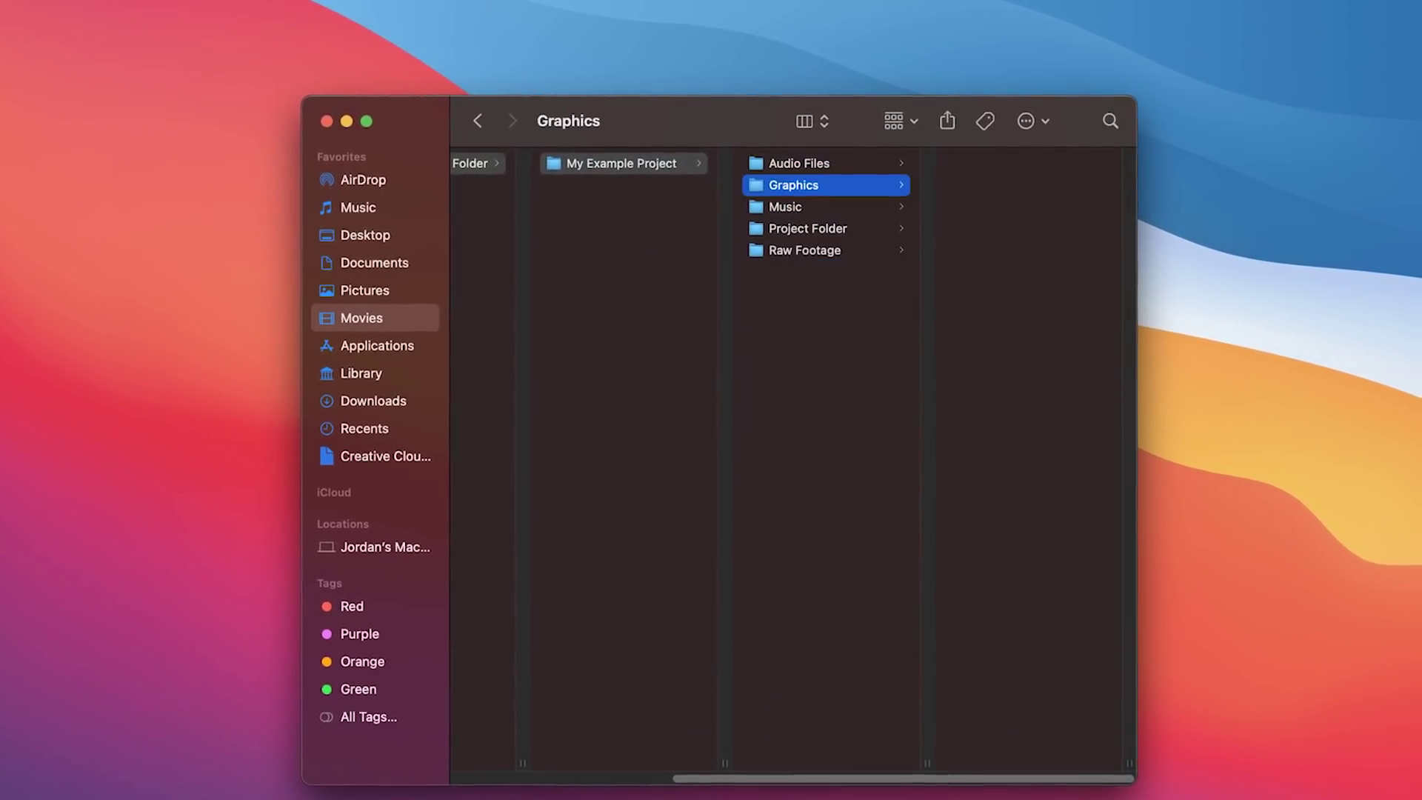
pyautogui.press('shift+super+n')
pyautogui.write('Ae Compositing Files')
pyautogui.press('Return')
pyautogui.press('shift+super+n')
pyautogui.write('Still Images')
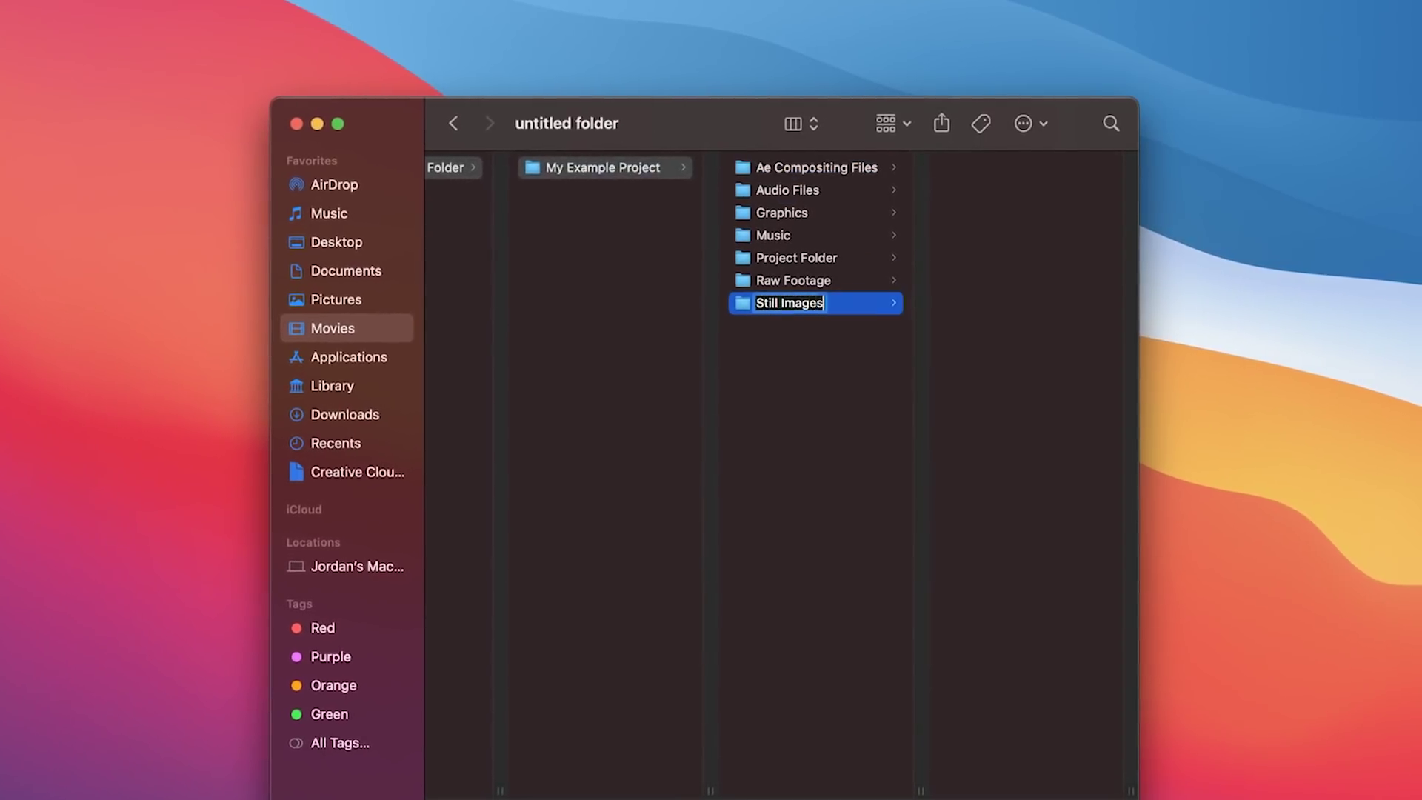
pyautogui.press('Return')
pyautogui.press('Left')
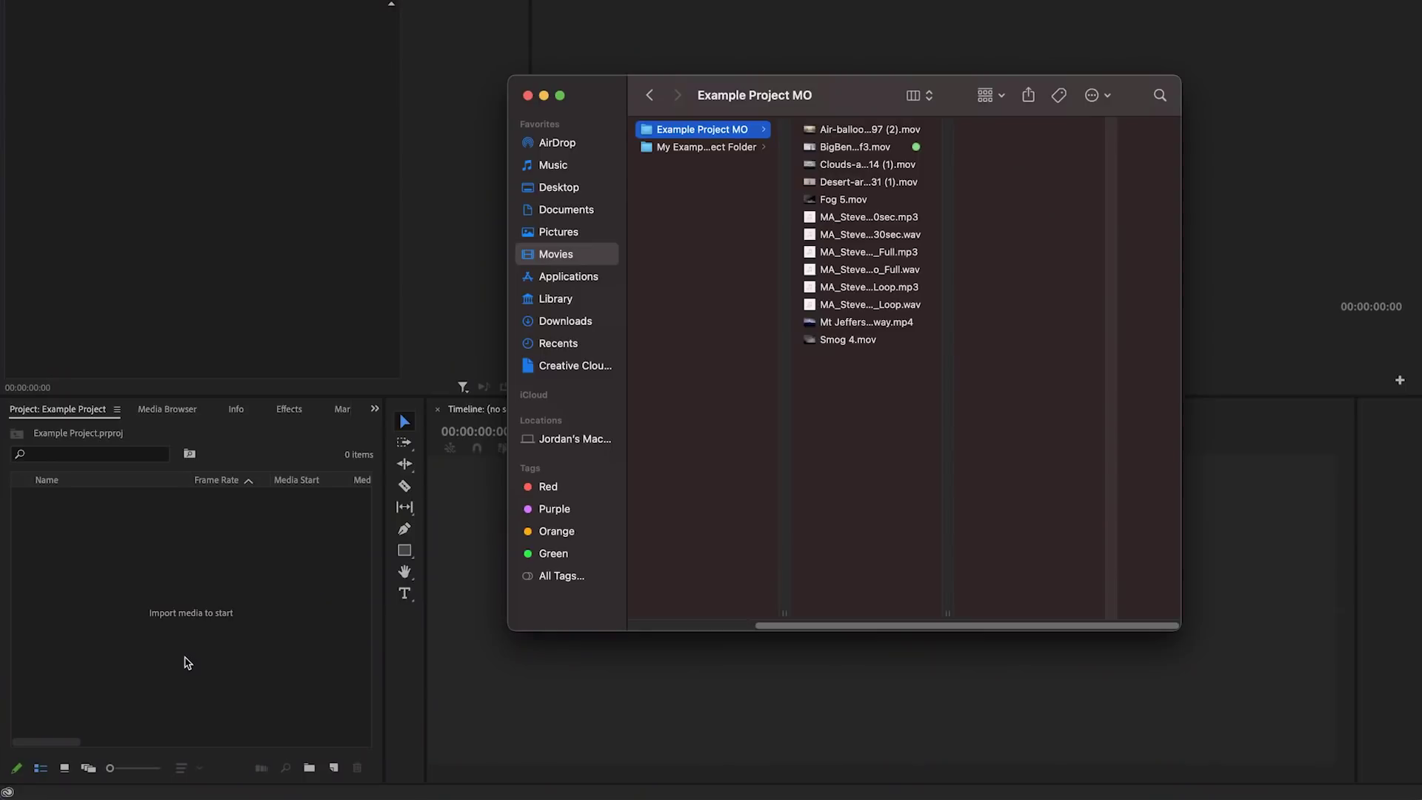
# Step: Import all 13 Example Project MO clips and audio tracks into the Premiere Project panel
pyautogui.moveTo(826, 434); pyautogui.dragTo(839, 142)
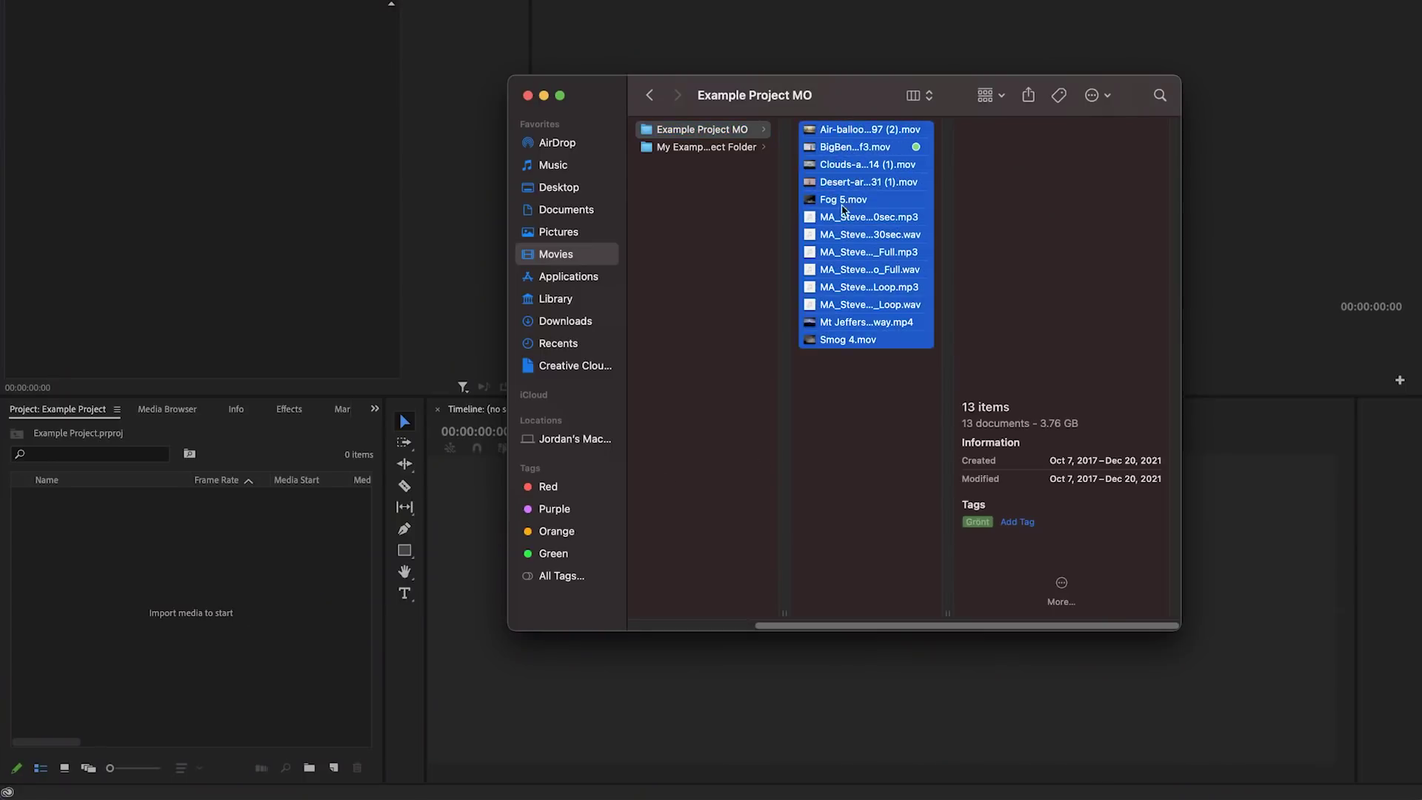
pyautogui.moveTo(694, 281); pyautogui.dragTo(206, 597)
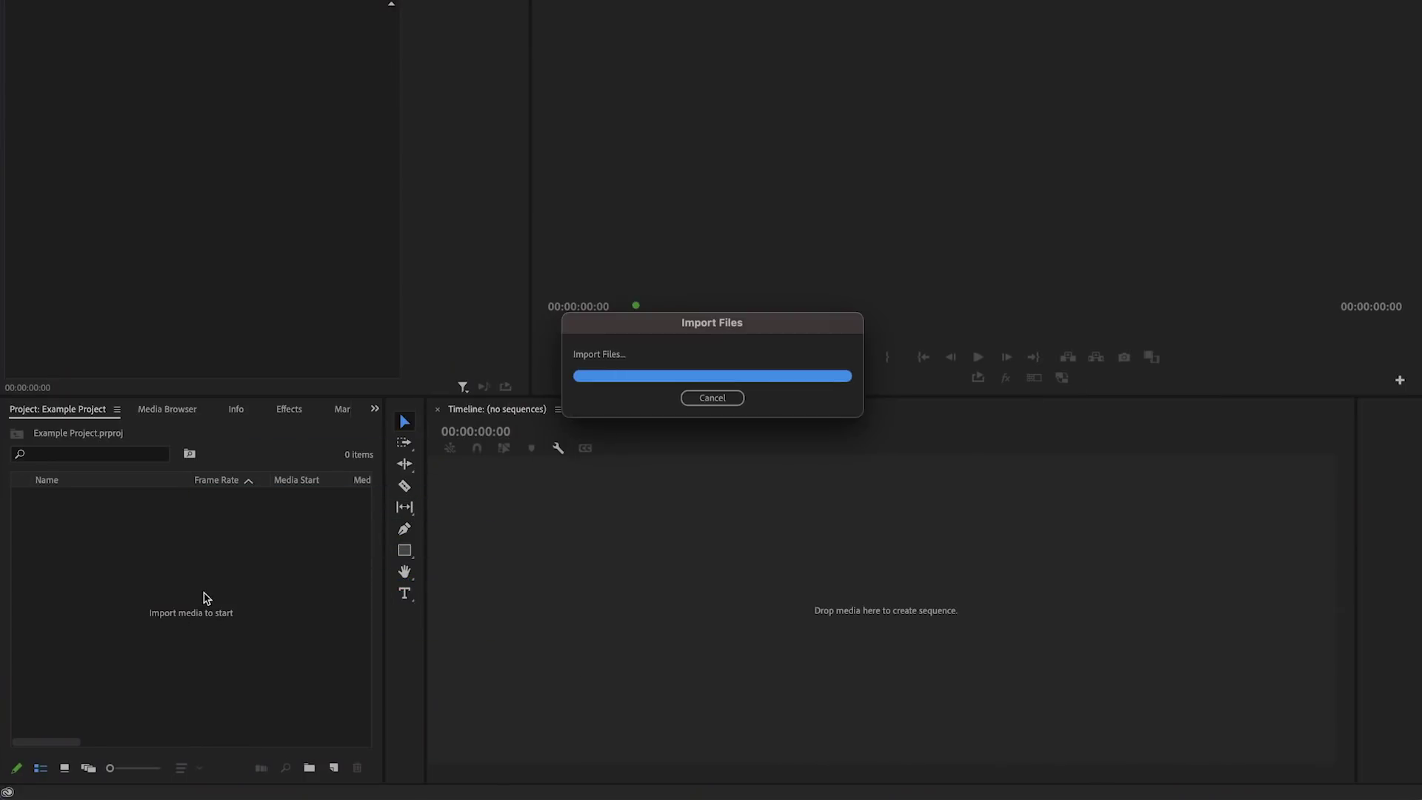
pyautogui.click(137, 0)
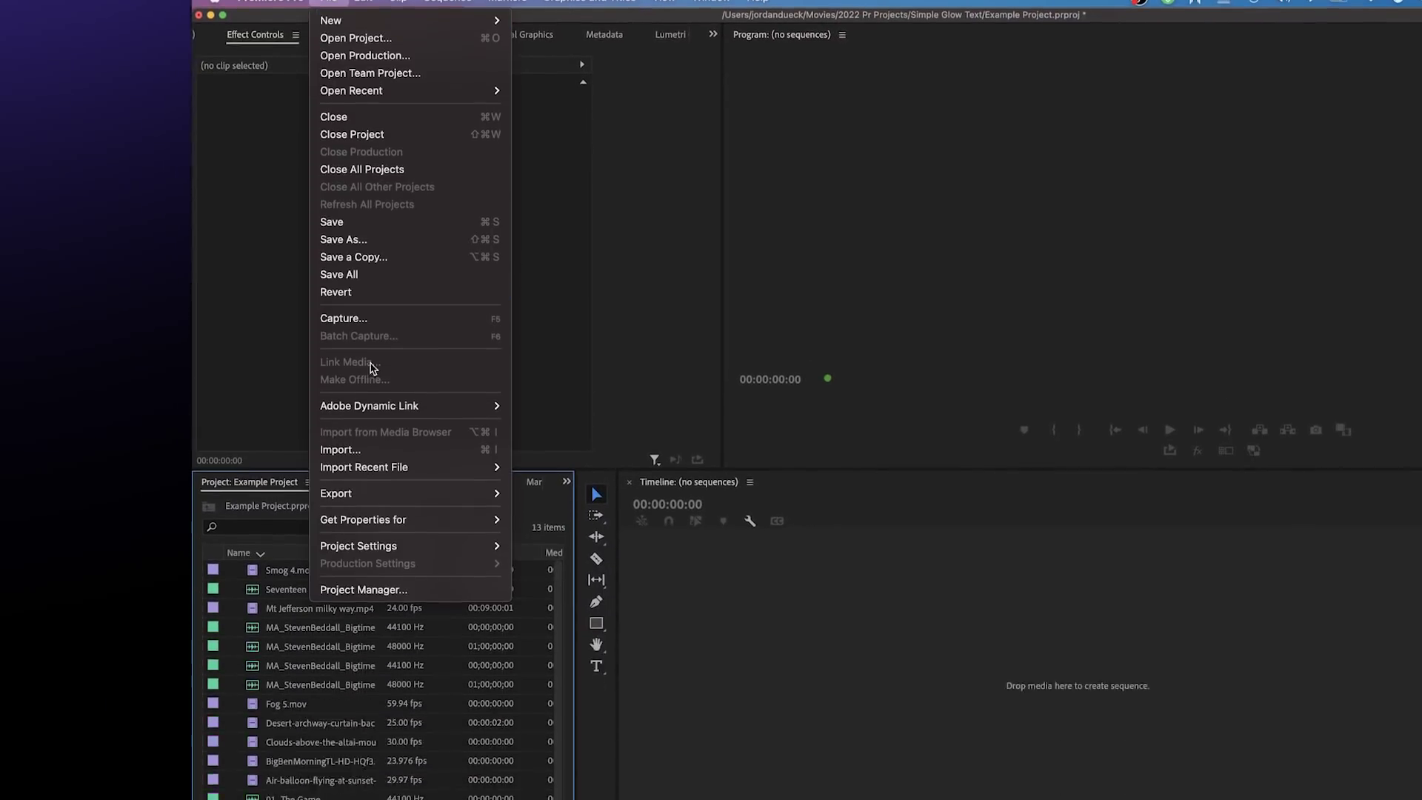
pyautogui.click(356, 450)
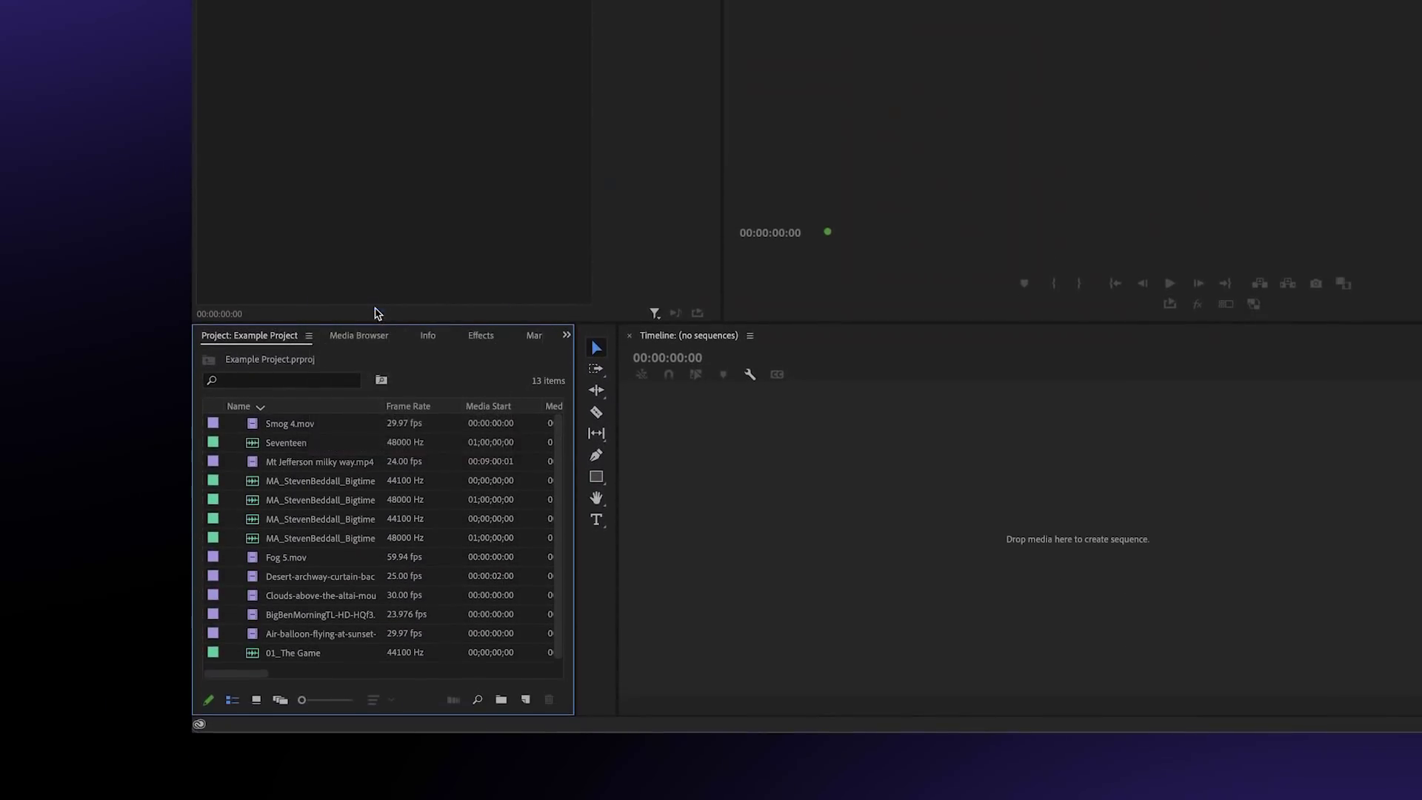
pyautogui.keyDown('shift'); pyautogui.click(699, 516); pyautogui.keyUp('shift')
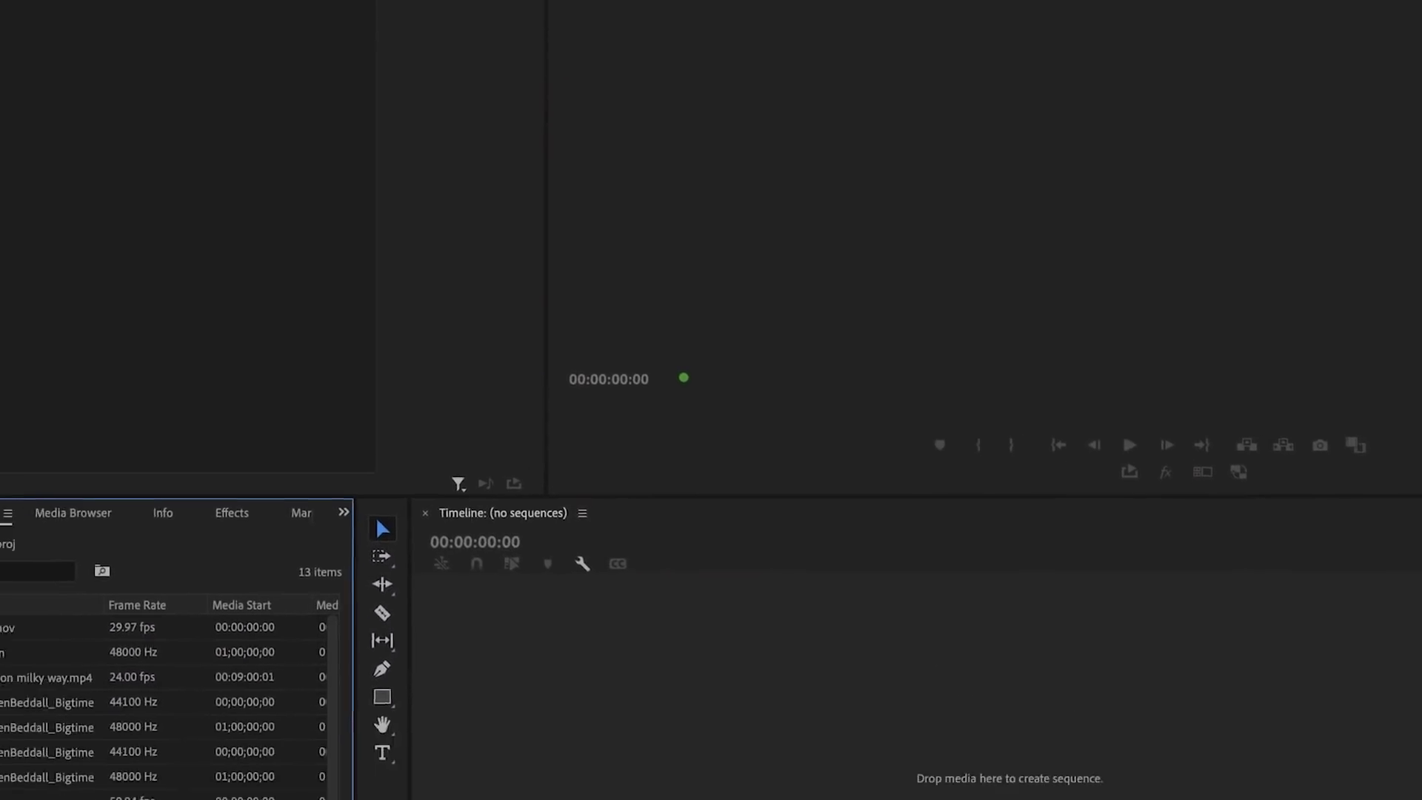
# Step: Add a new bin, rename it 'Footage', and move the Air-balloon clip into it
pyautogui.rightClick(238, 326)
pyautogui.click(351, 274)
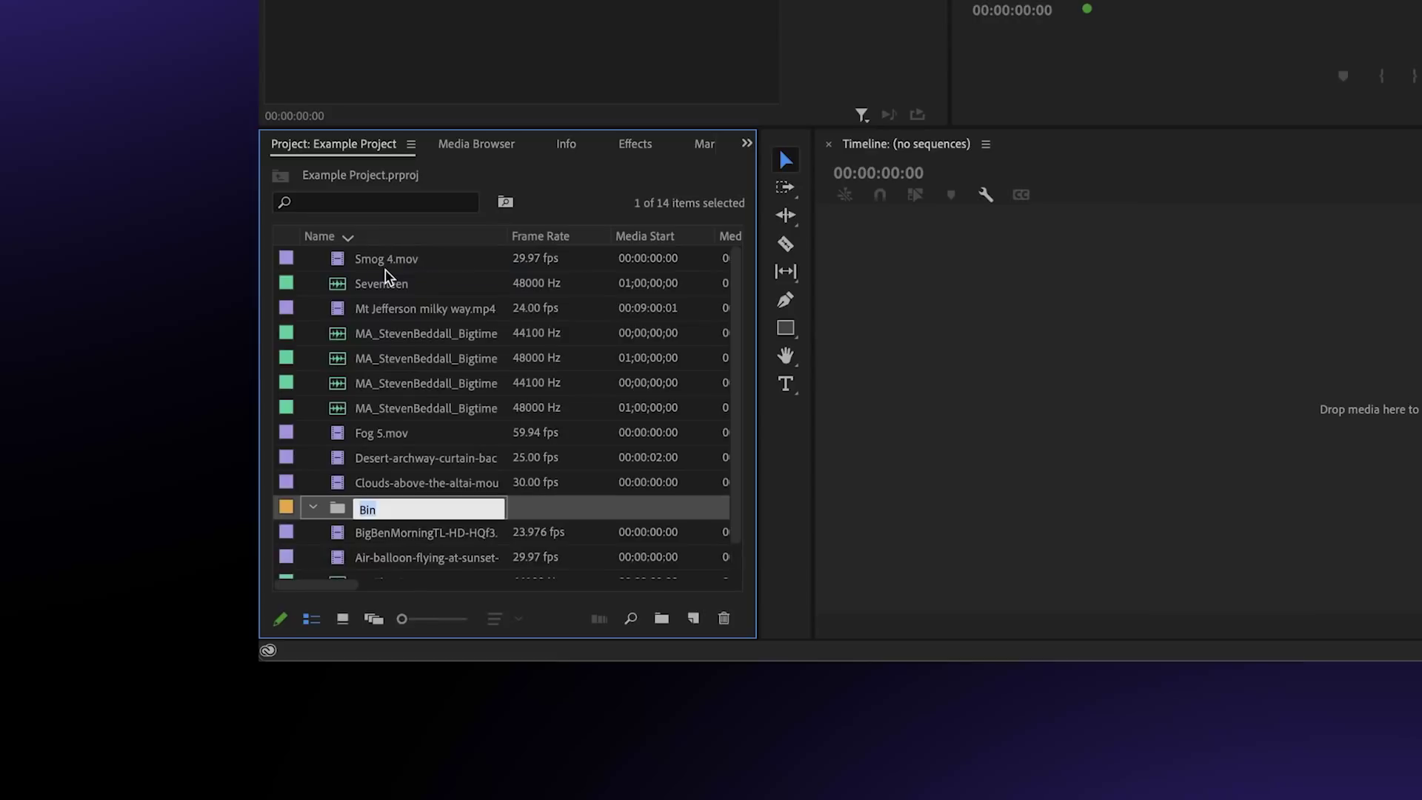
pyautogui.press('Return')
pyautogui.scroll(-1, 360, 449)
pyautogui.click(365, 492)
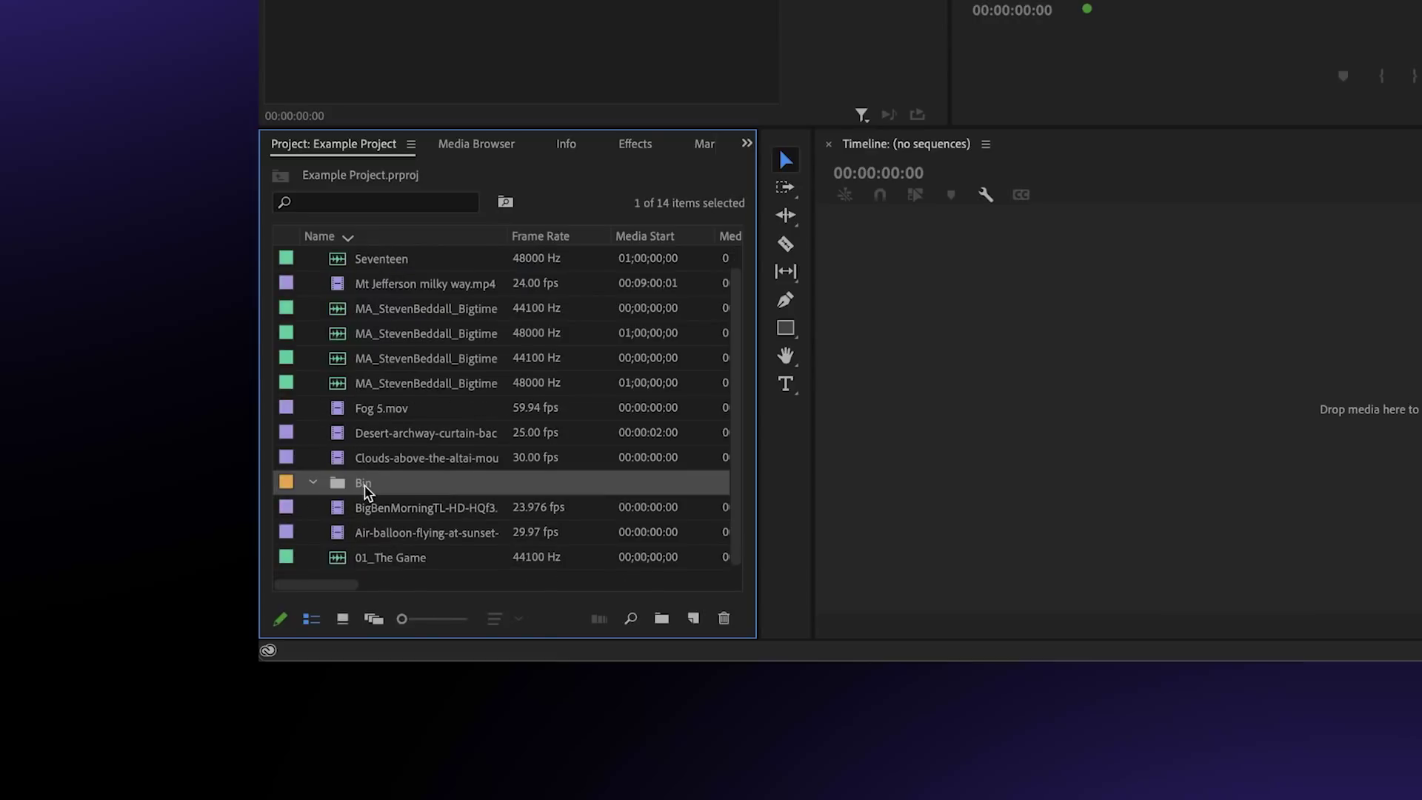
pyautogui.write('Footage')
pyautogui.press('Tab')
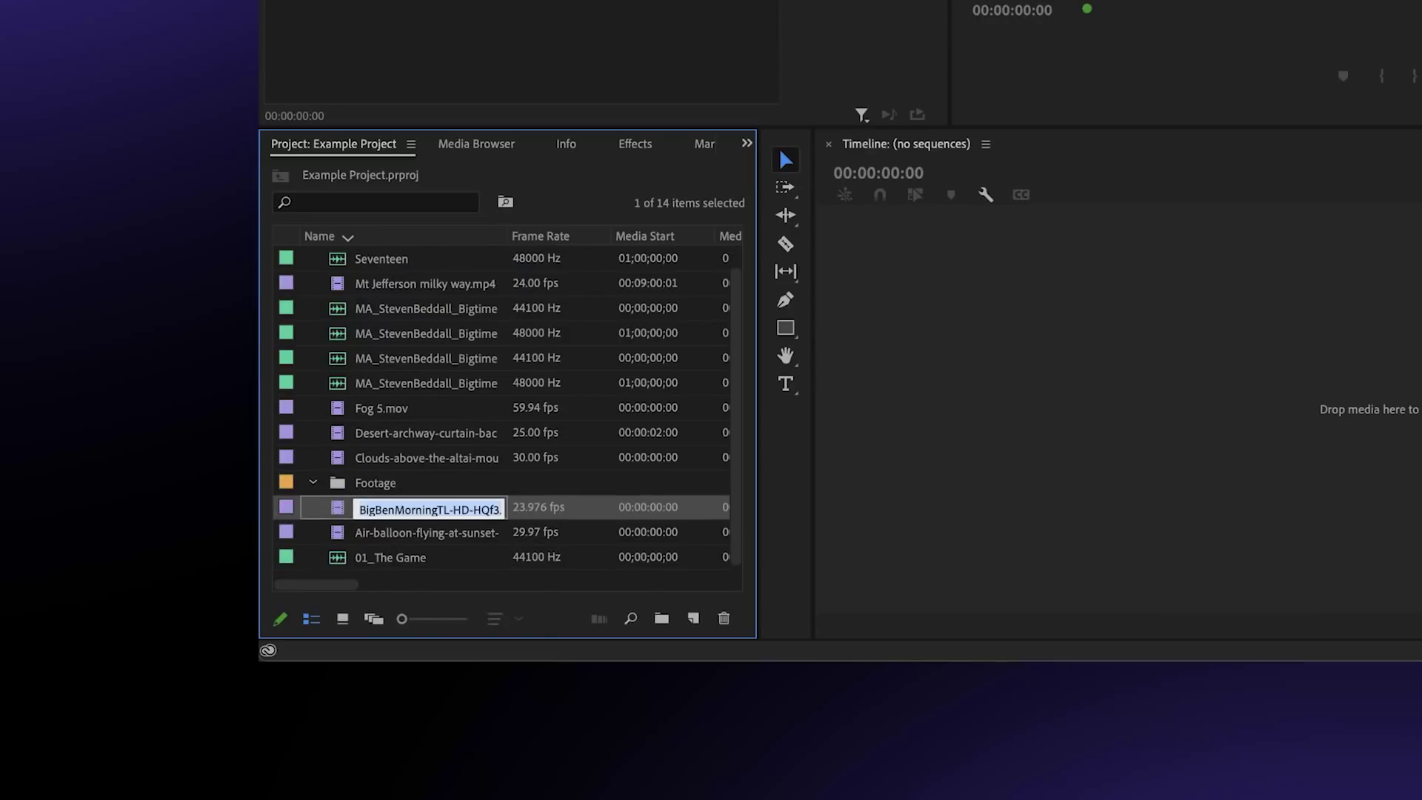
pyautogui.moveTo(374, 533); pyautogui.dragTo(372, 490)
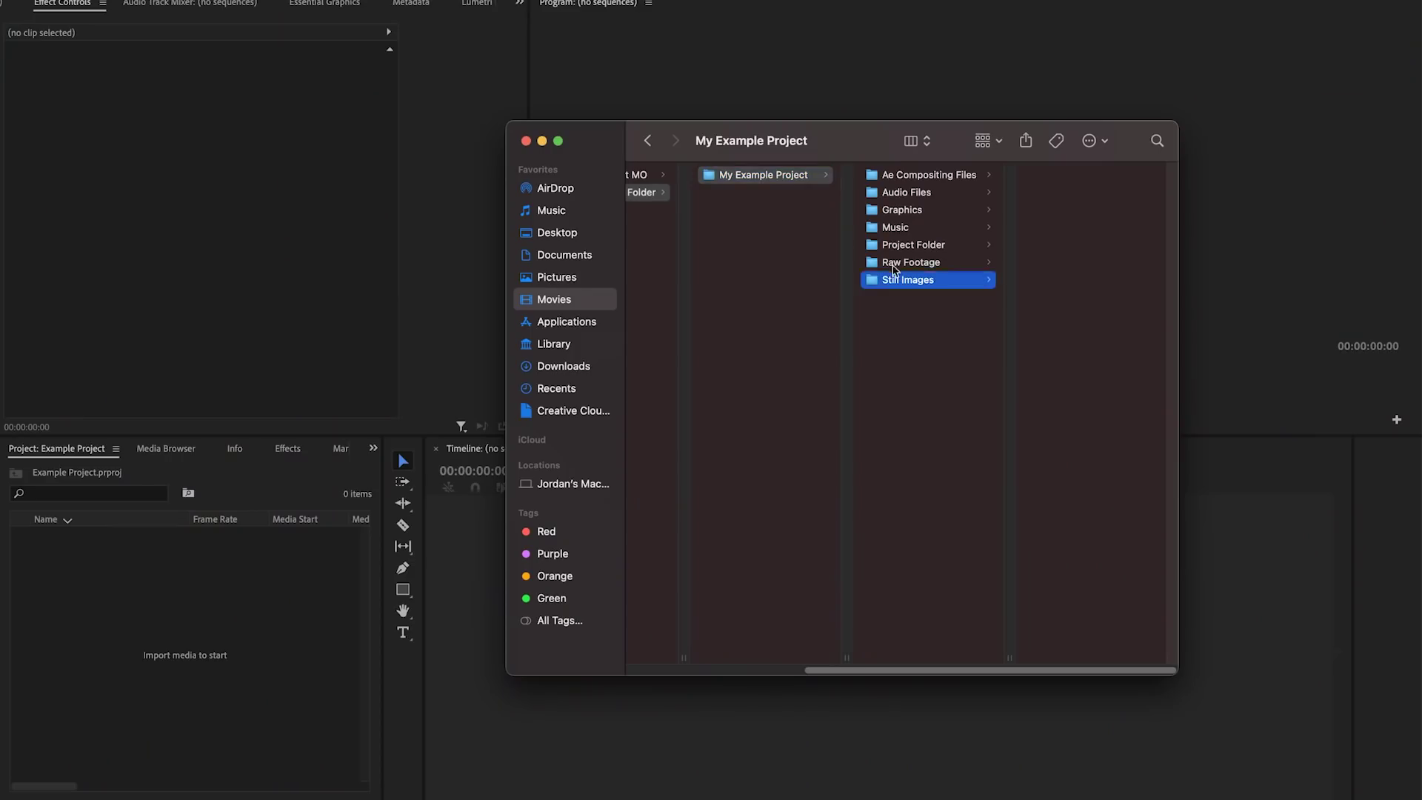
# Step: Select all the Finder project folders and drag them into Premiere to import them as bins
pyautogui.press('super+a')
pyautogui.moveTo(680, 202); pyautogui.dragTo(247, 590)
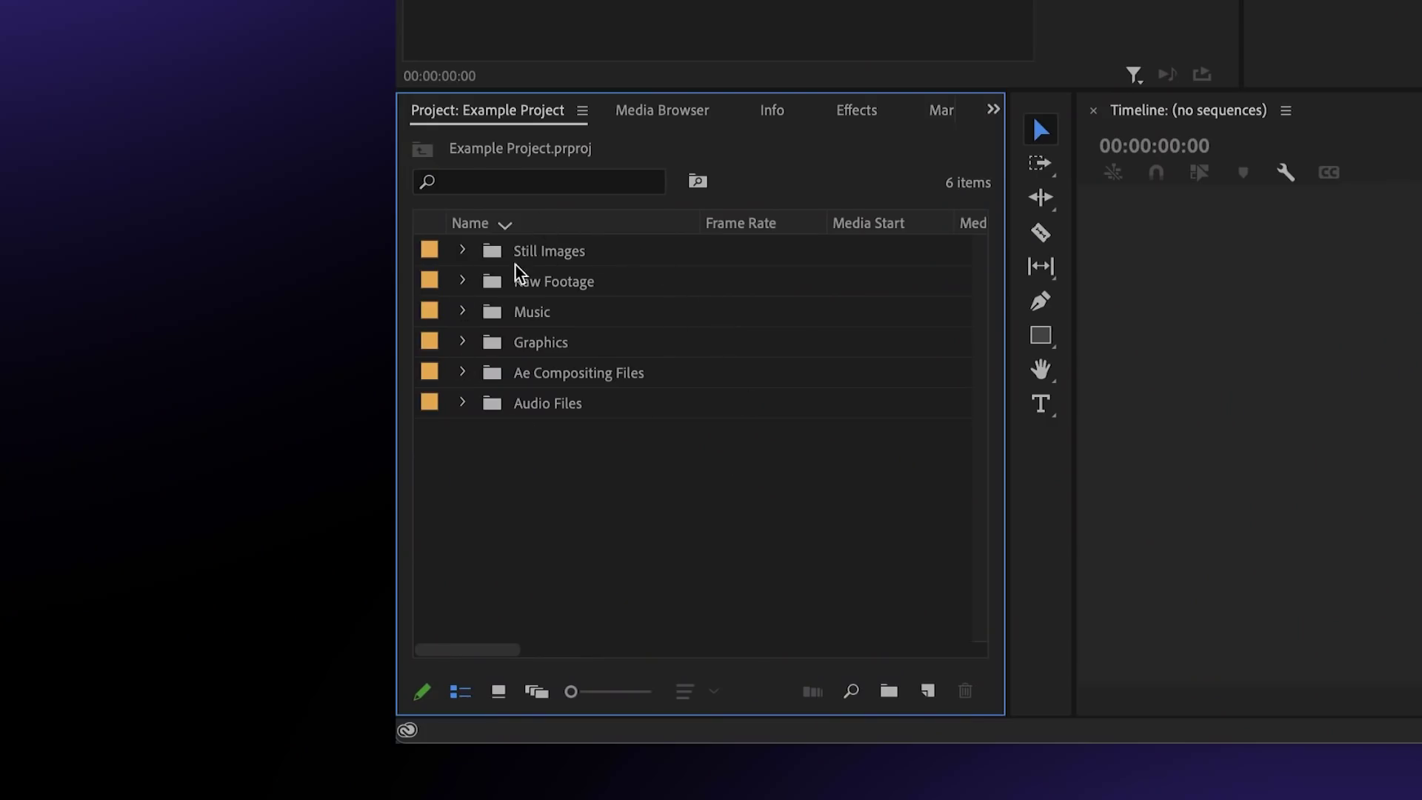
# Step: Expand the Raw Footage, Music and Graphics bins to show their clips and audio files
pyautogui.click(462, 281)
pyautogui.click(463, 464)
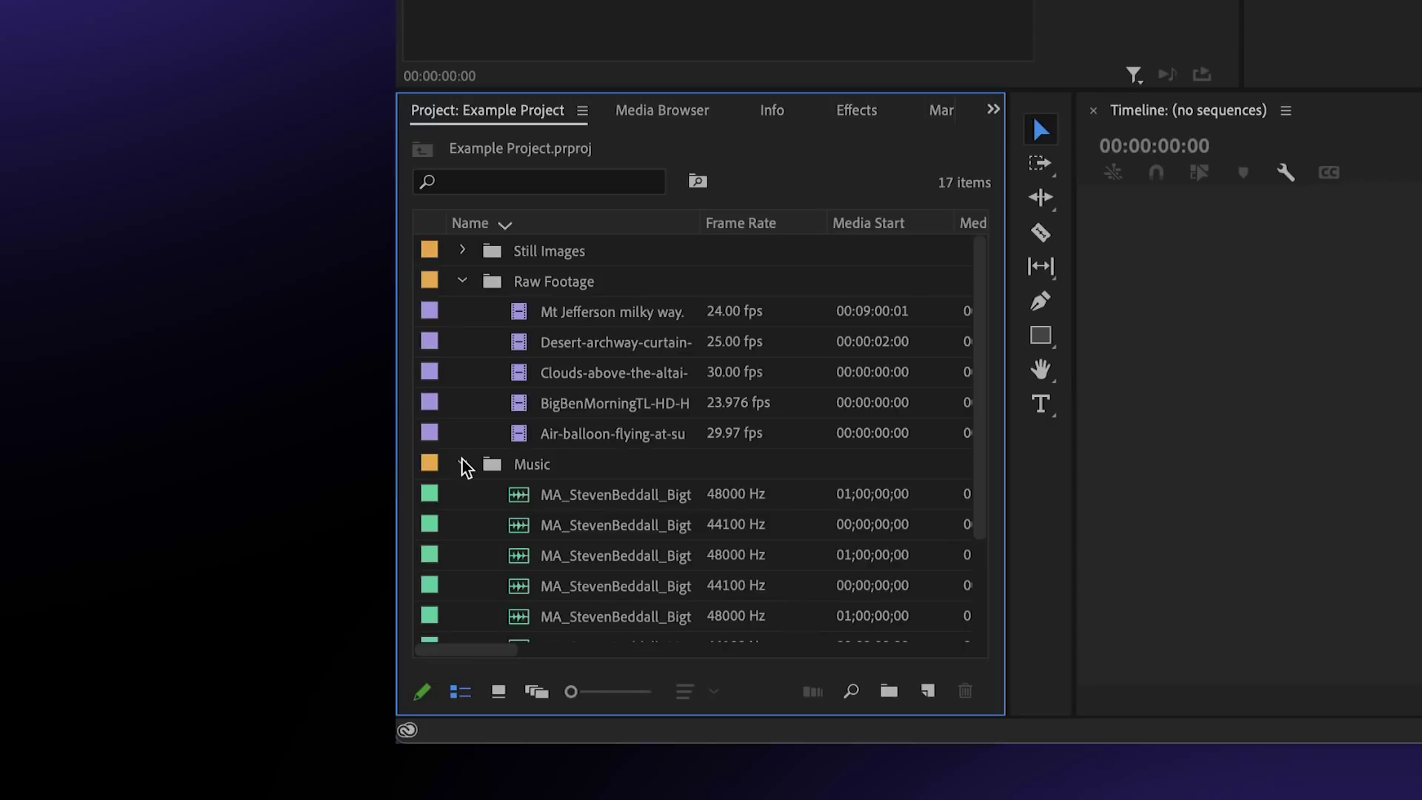
pyautogui.scroll(-3, 463, 466)
pyautogui.click(463, 554)
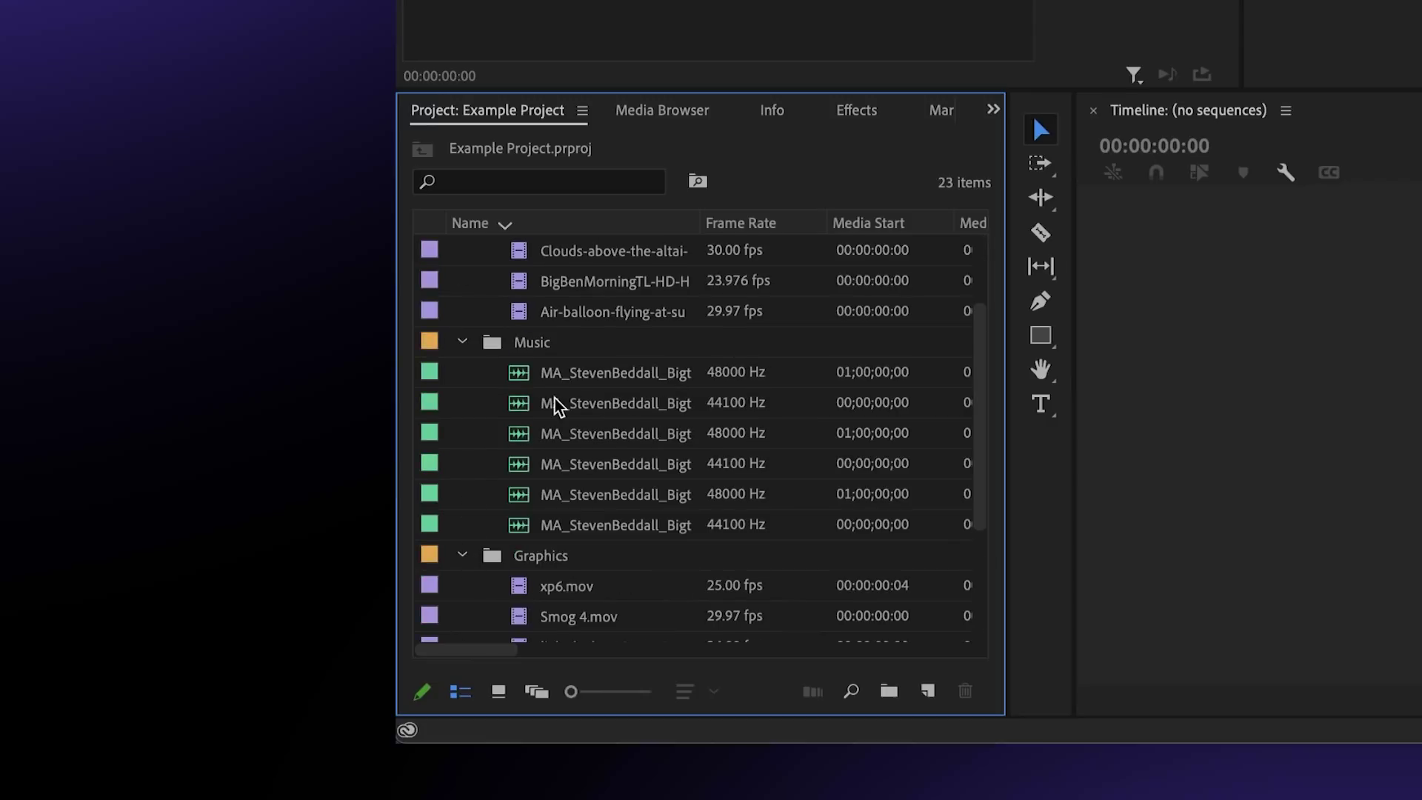
pyautogui.scroll(-4, 557, 406)
pyautogui.scroll(8, 559, 547)
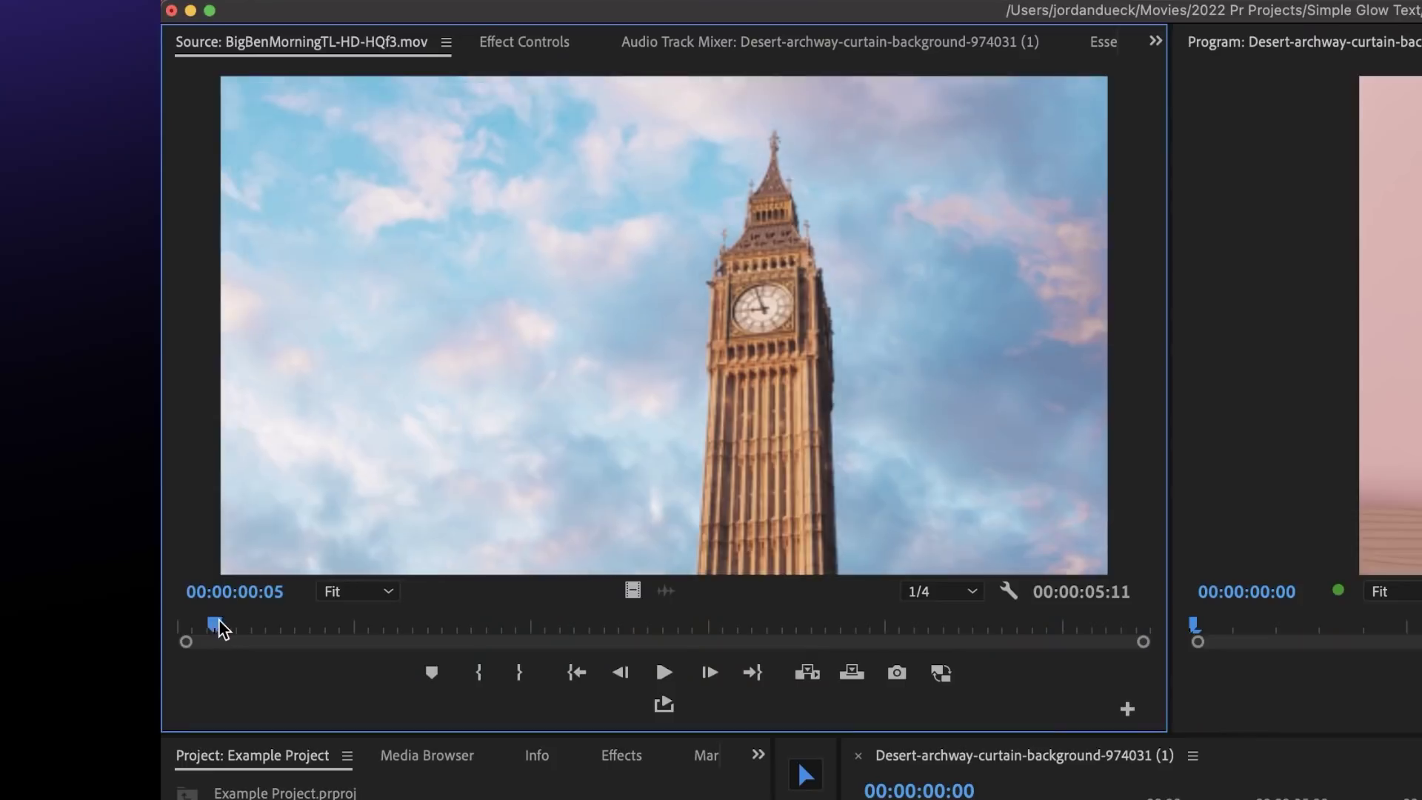
# Step: Scrub the Big Ben source clip to 00:00:02:15 and place it on V1 after the Desert clip
pyautogui.moveTo(220, 628); pyautogui.dragTo(641, 626)
pyautogui.moveTo(545, 506); pyautogui.dragTo(1324, 799)
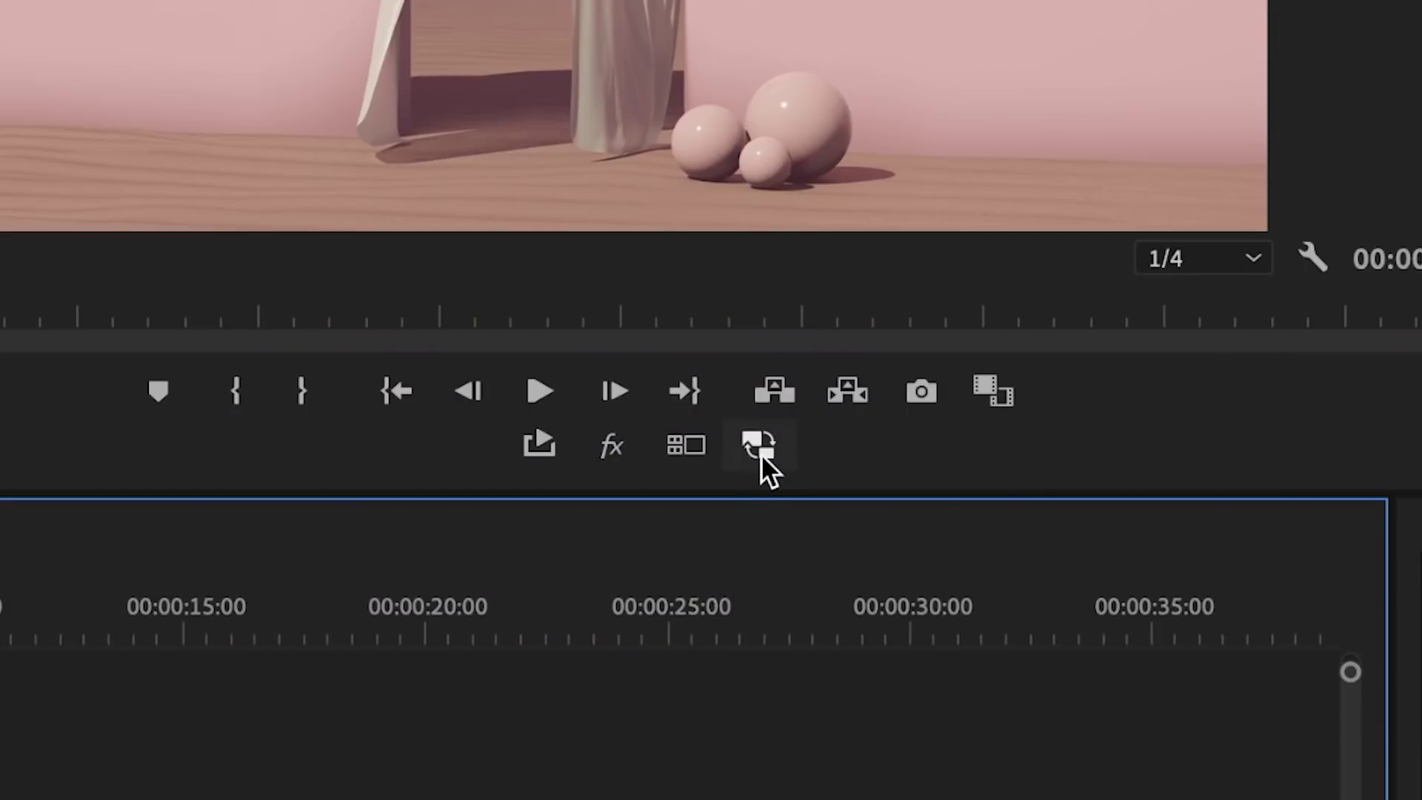
# Step: Enable proxy playback, review the Ingest Settings, and show the Clouds-above-the-altai-mountains sequence
pyautogui.click(761, 453)
pyautogui.click(339, 112)
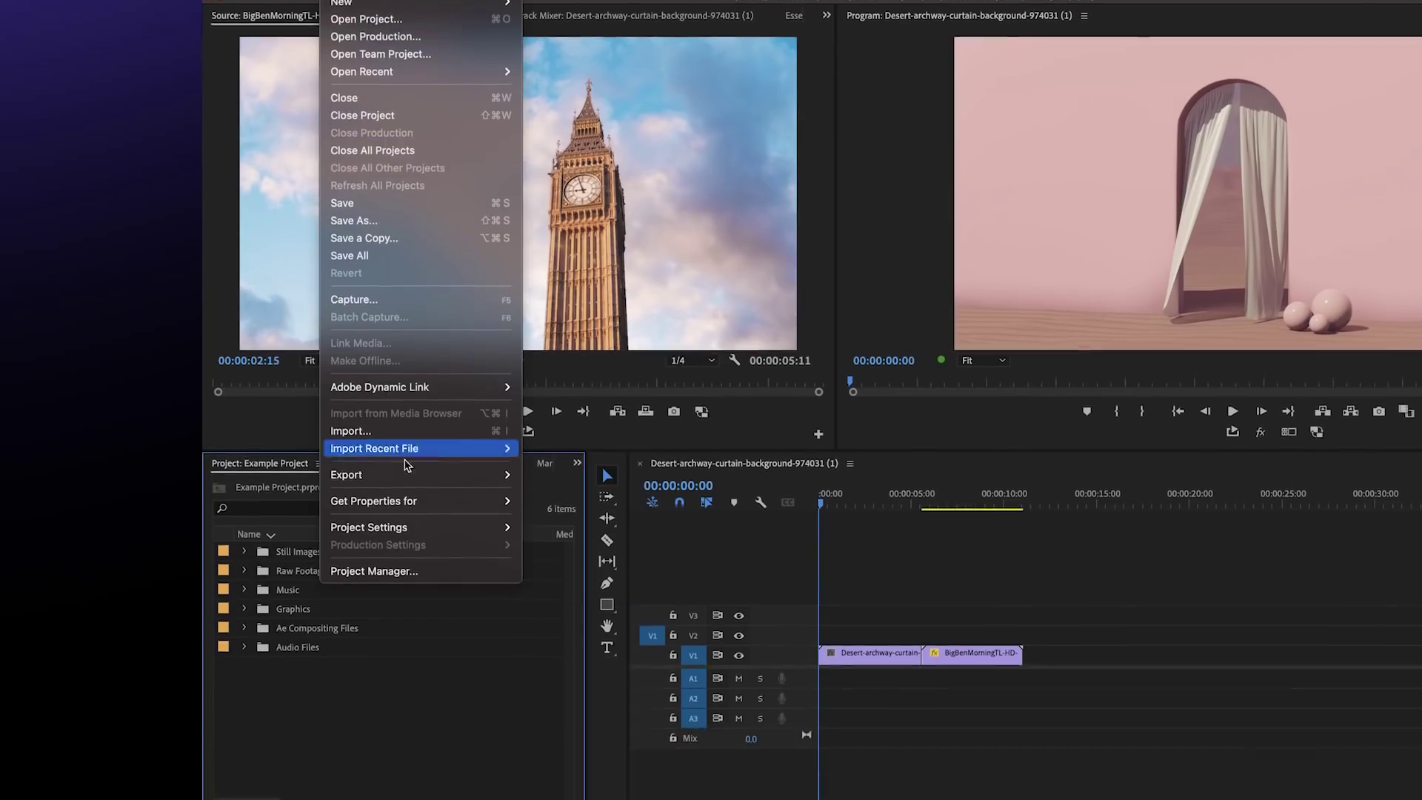
pyautogui.moveTo(439, 663)
pyautogui.click(600, 445)
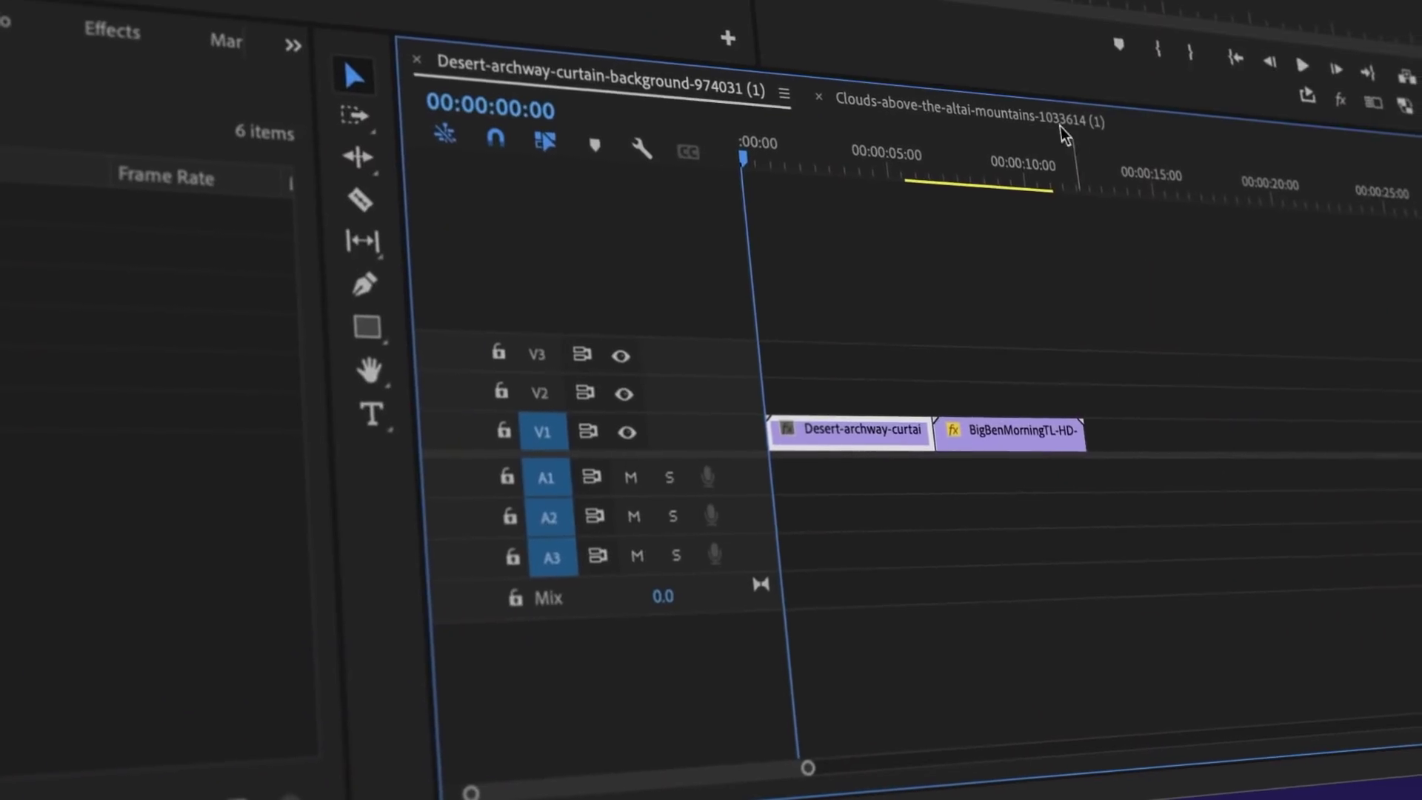
pyautogui.click(1030, 119)
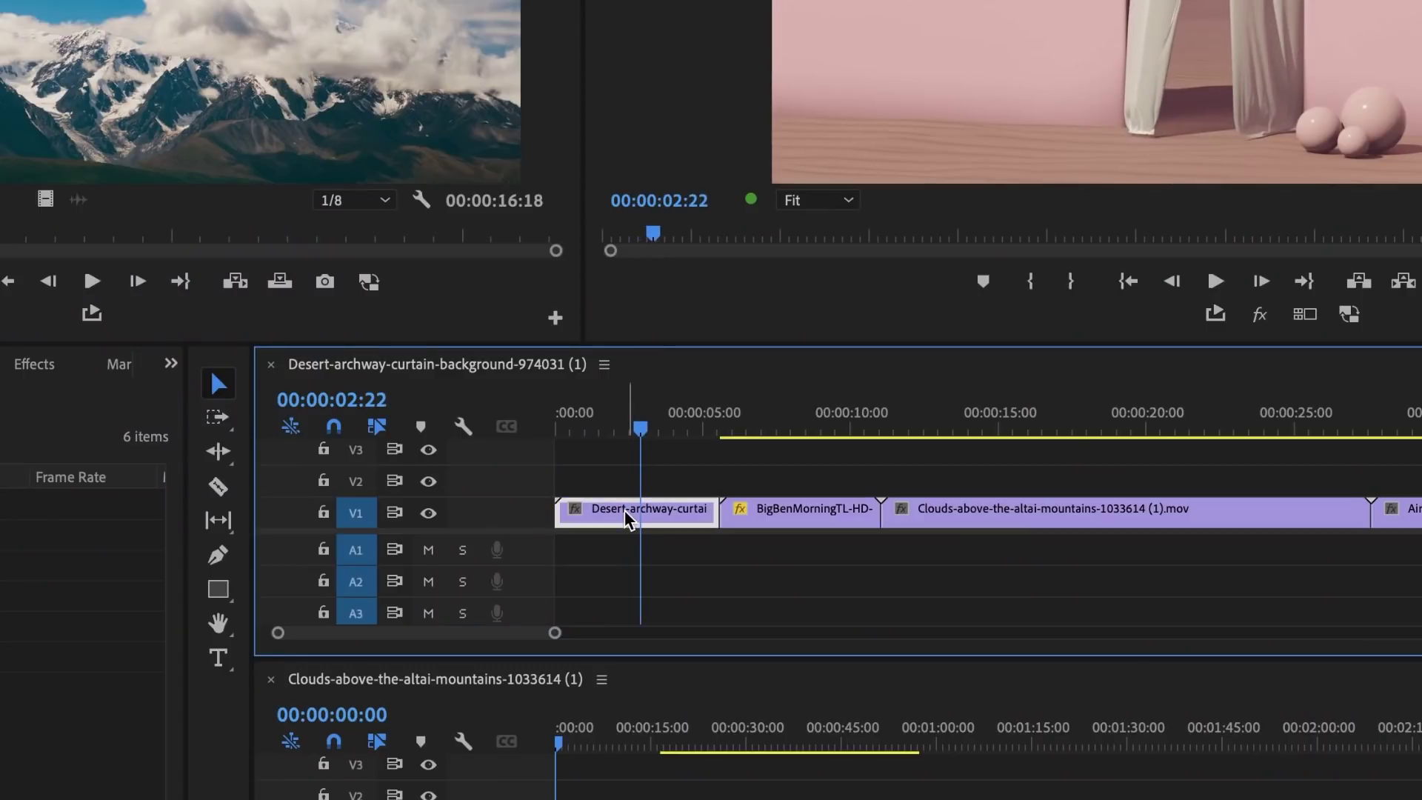
# Step: Add the Desert-archway clip, move the playhead to about 0:58, and append another Blue_eyes.mov clip
pyautogui.moveTo(626, 519); pyautogui.dragTo(933, 799)
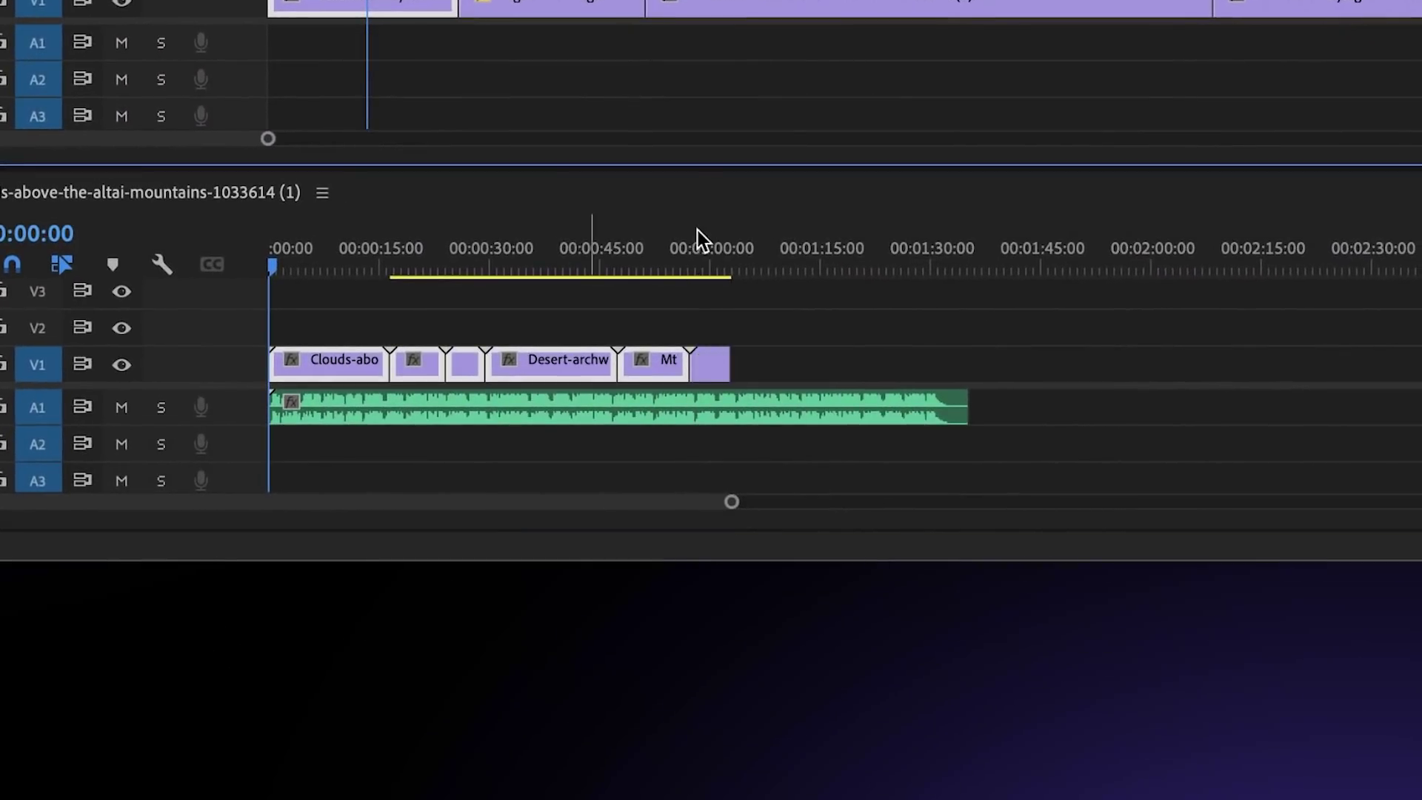
pyautogui.click(697, 237)
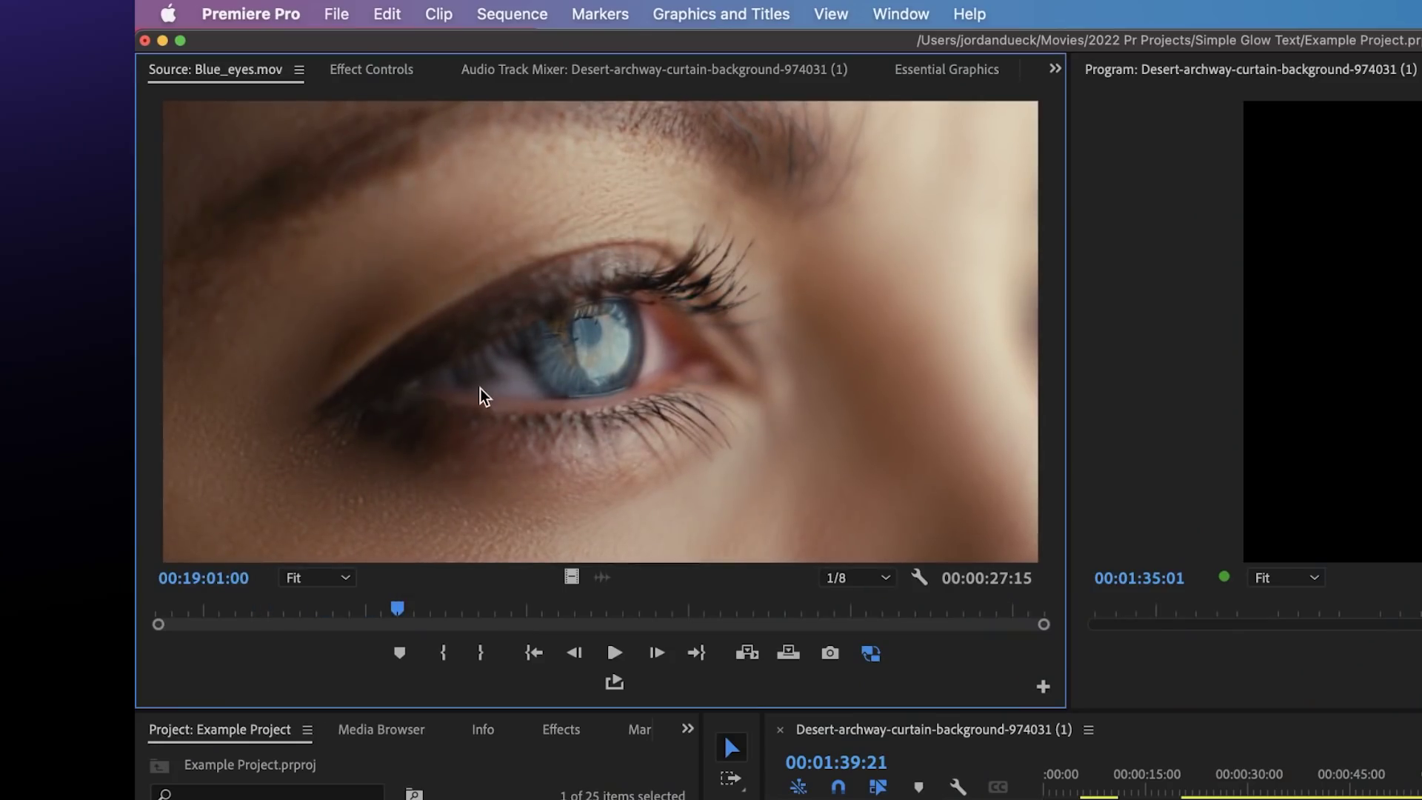
pyautogui.moveTo(480, 388); pyautogui.dragTo(1421, 799)
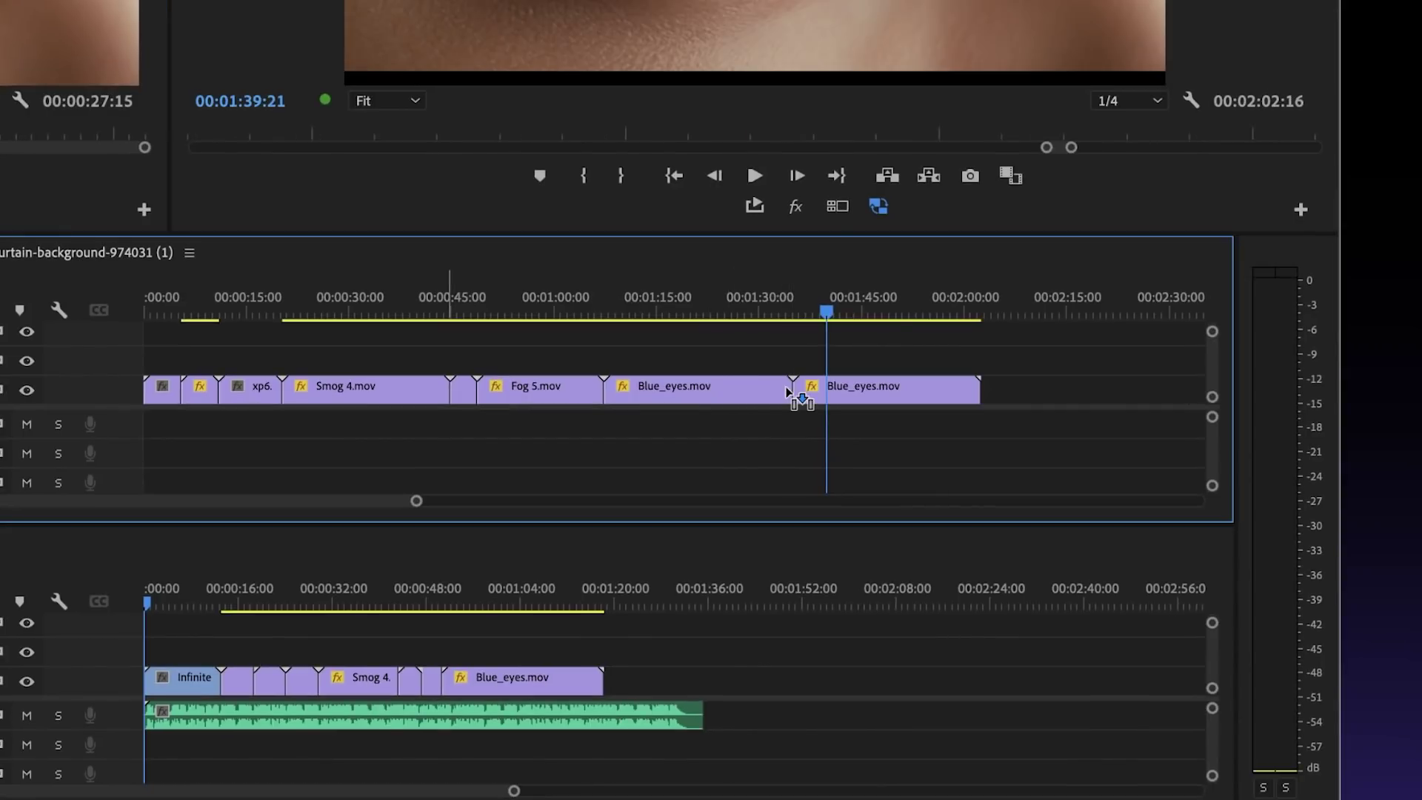